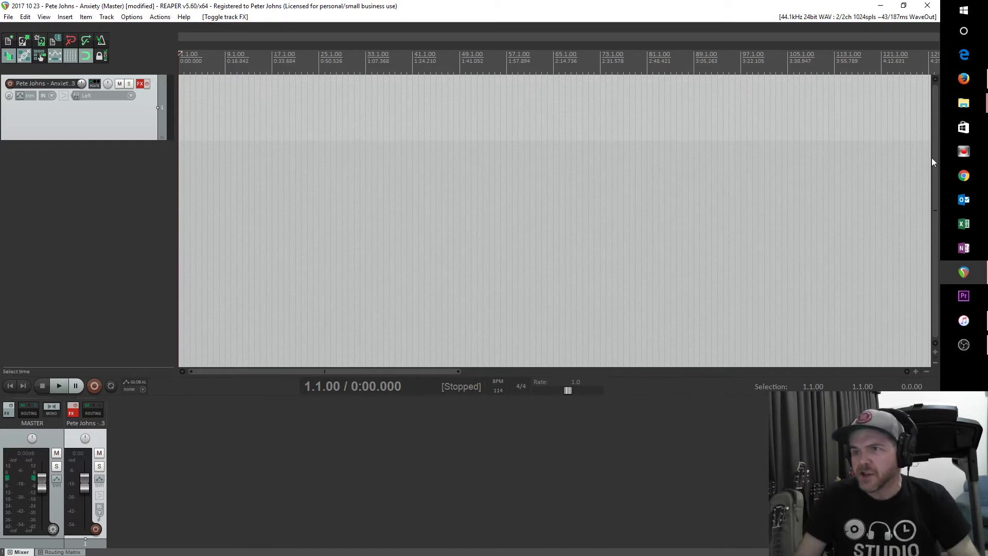
# - Drag Anxiety v4 (Narrow).aif from the song's export folder onto the REAPER track
pyautogui.click(964, 106)
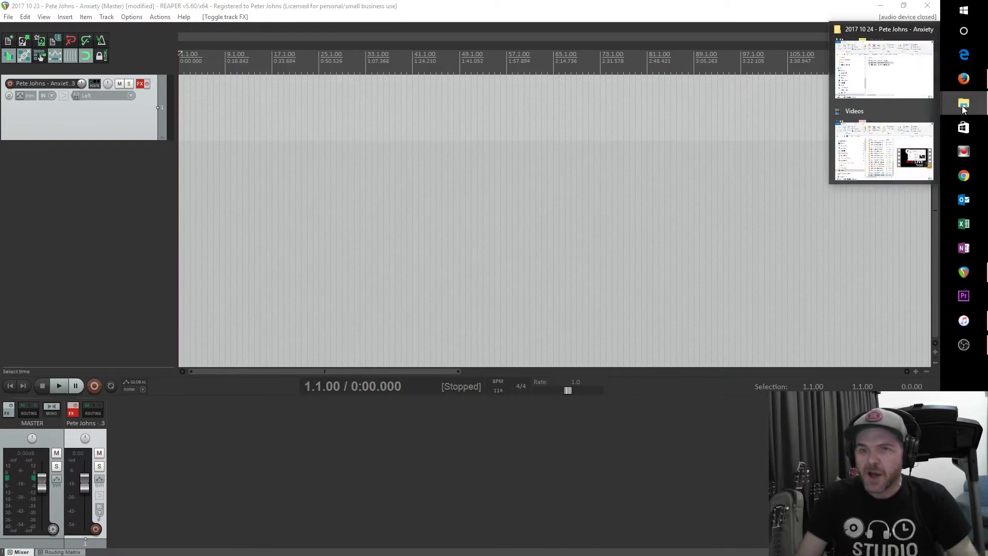
pyautogui.click(884, 69)
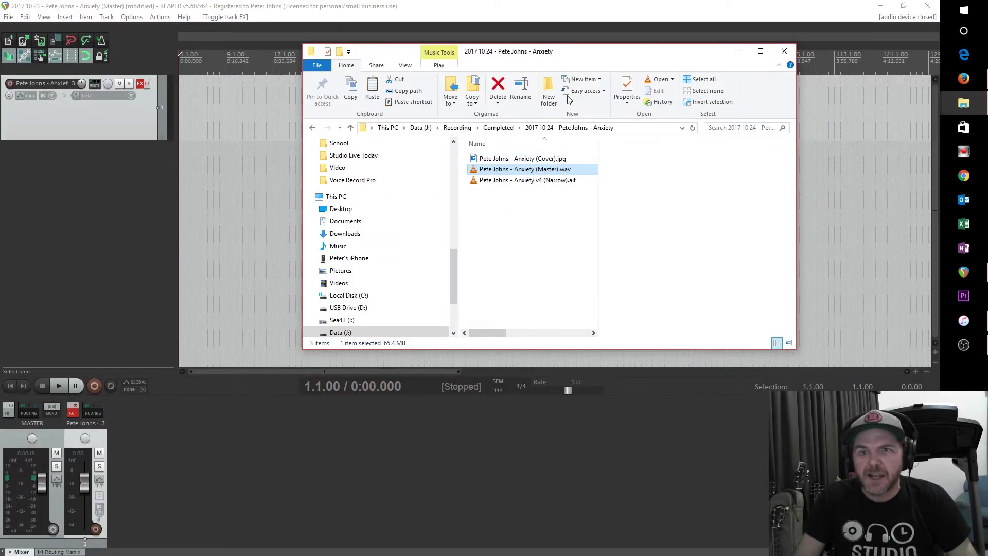
pyautogui.moveTo(568, 55); pyautogui.dragTo(476, 169)
pyautogui.click(470, 296)
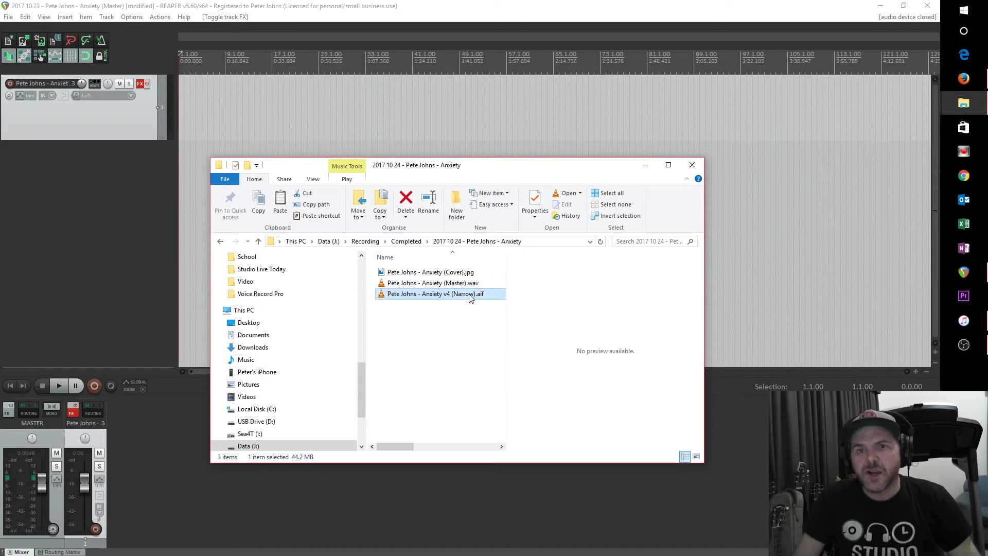
pyautogui.moveTo(472, 299); pyautogui.dragTo(195, 117)
# - Nudge the song item toward the project start and place the edit cursor where the music begins
pyautogui.click(272, 114)
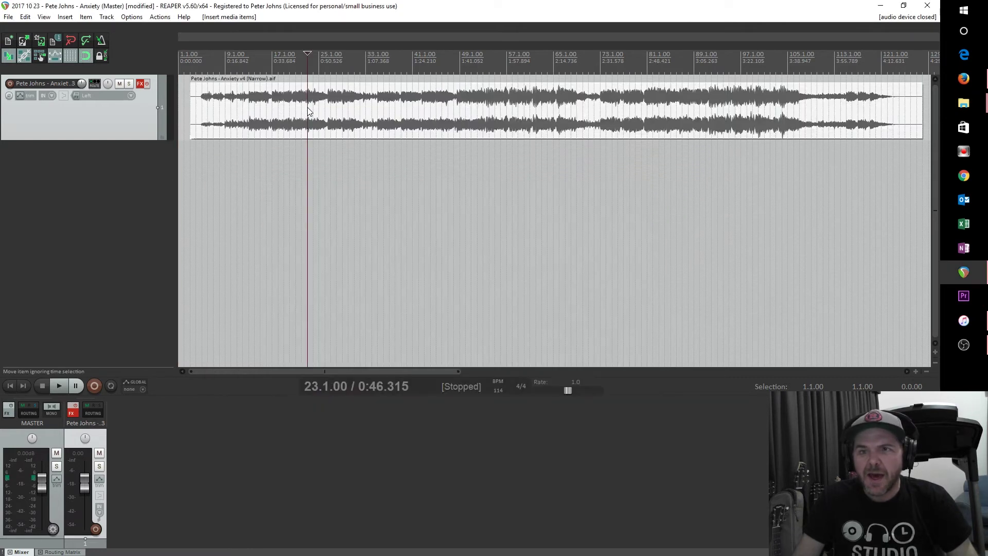
pyautogui.moveTo(417, 124); pyautogui.dragTo(406, 124)
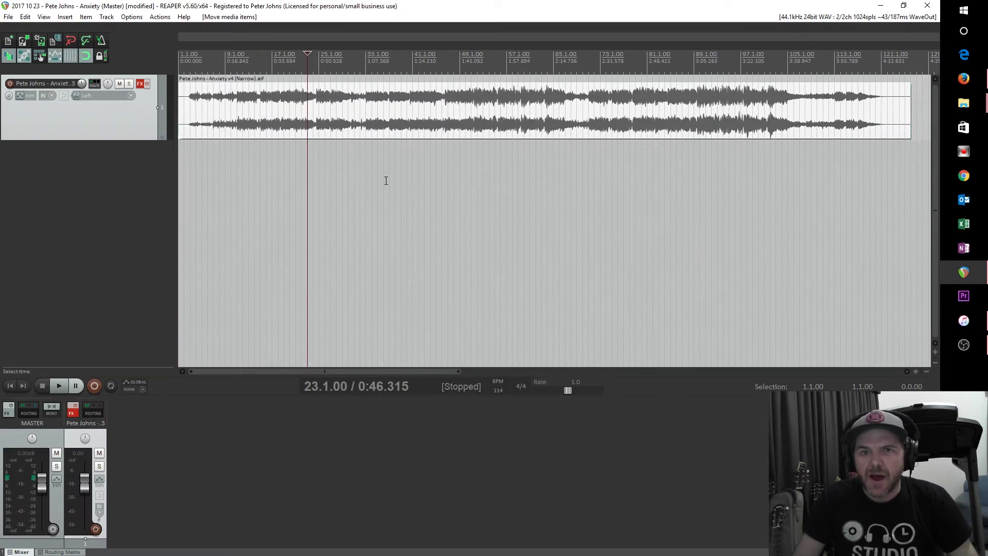
pyautogui.click(303, 103)
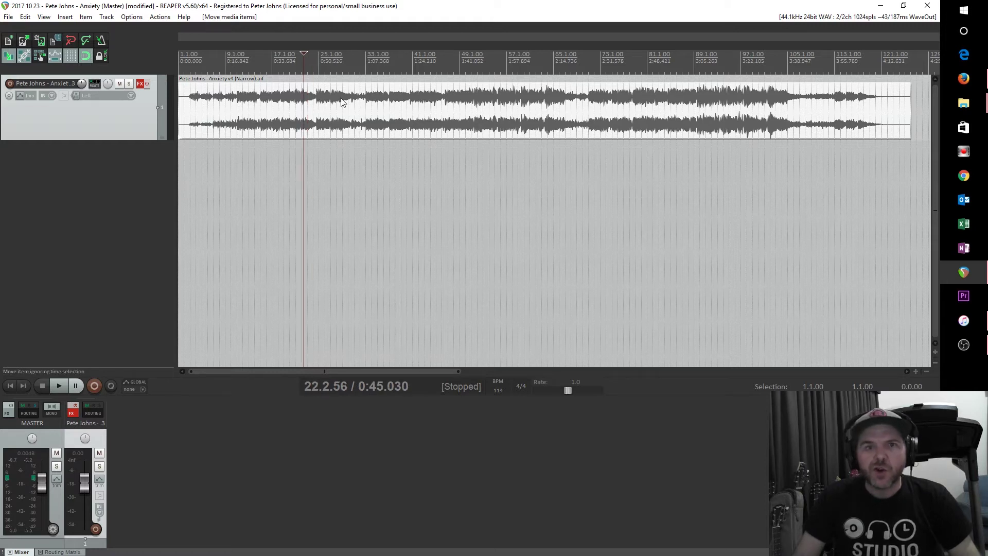
pyautogui.click(186, 62)
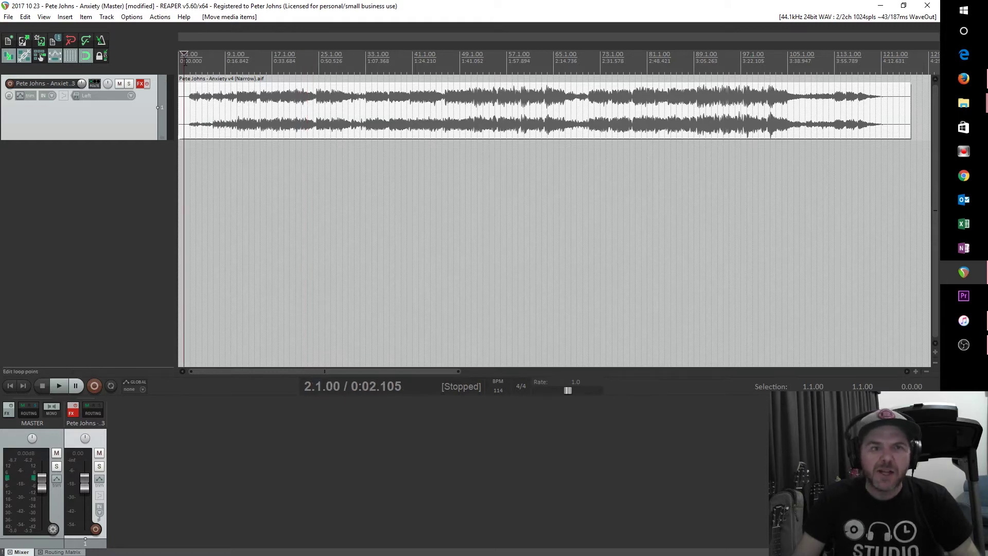
pyautogui.scroll(4, 194, 131)
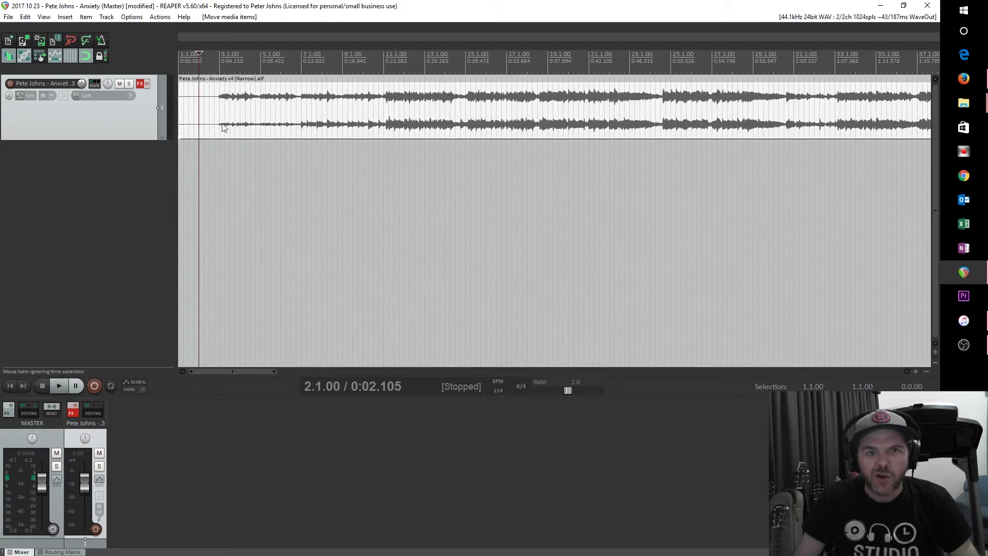
pyautogui.click(214, 73)
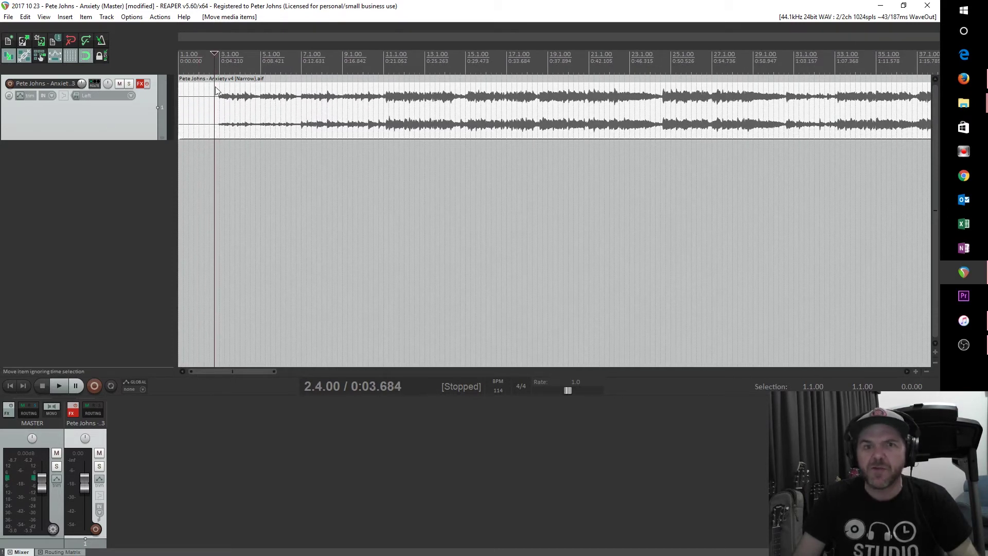
pyautogui.scroll(3, 216, 123)
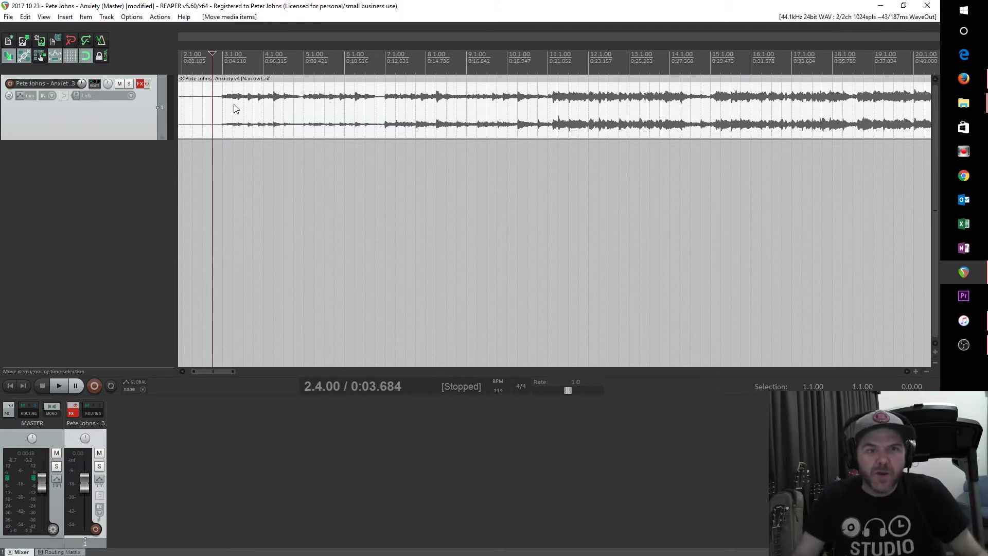
# - Split the item at the cursor, delete the silent lead-in, and bring the audio to 1.1.00
pyautogui.press('s')
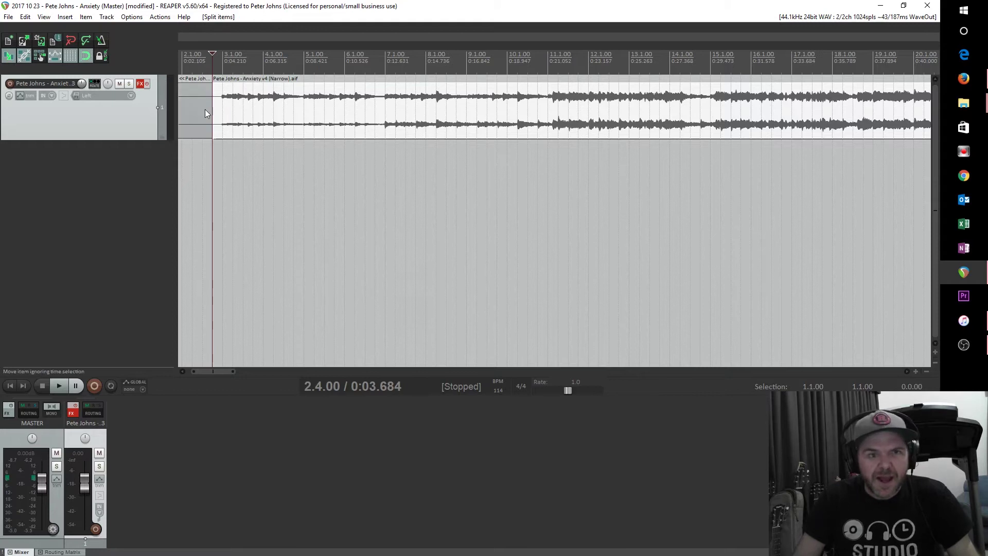
pyautogui.click(200, 114)
pyautogui.press('Delete')
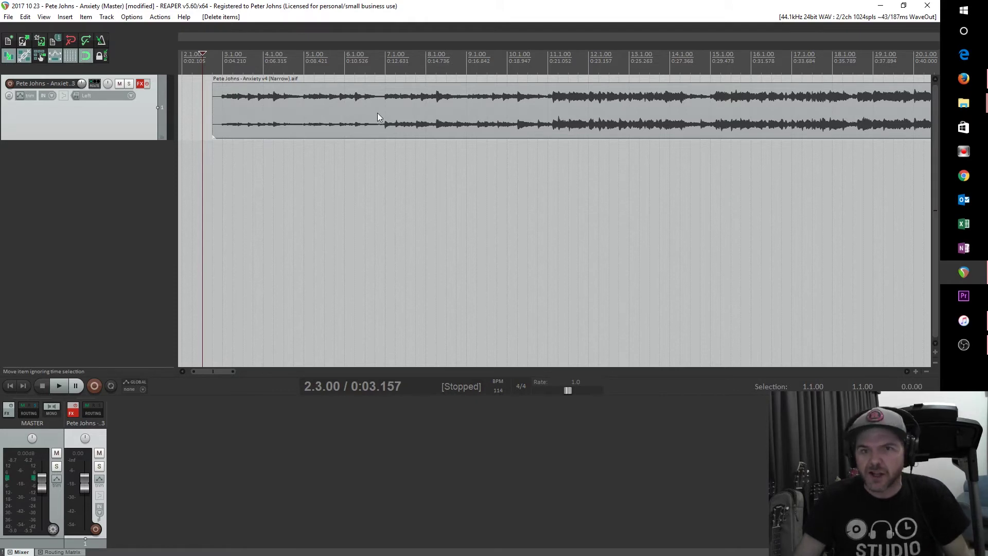
pyautogui.hotkey('ctrl', 'z')
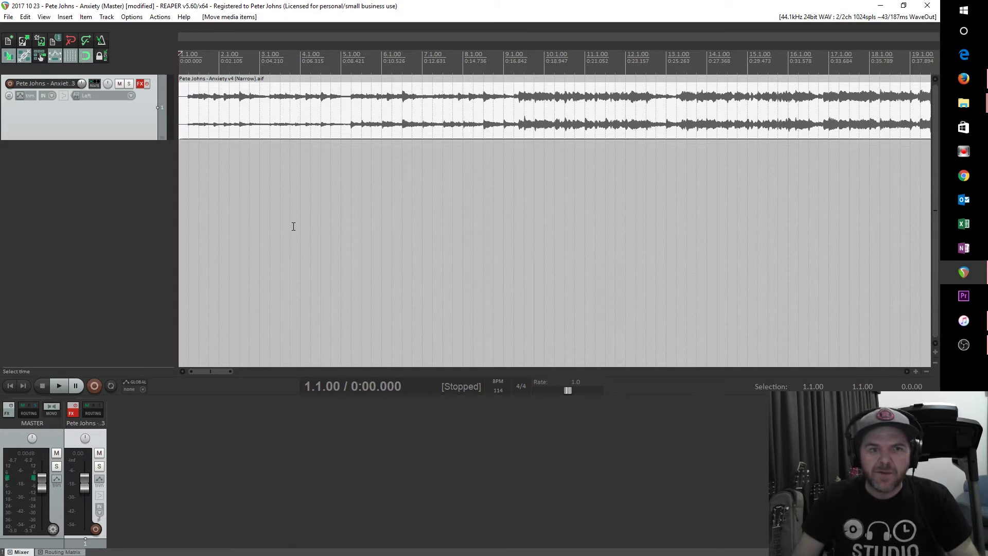
# - Play the opening of the trimmed Anxiety v4 (Narrow) item, then stop playback
pyautogui.press('space')
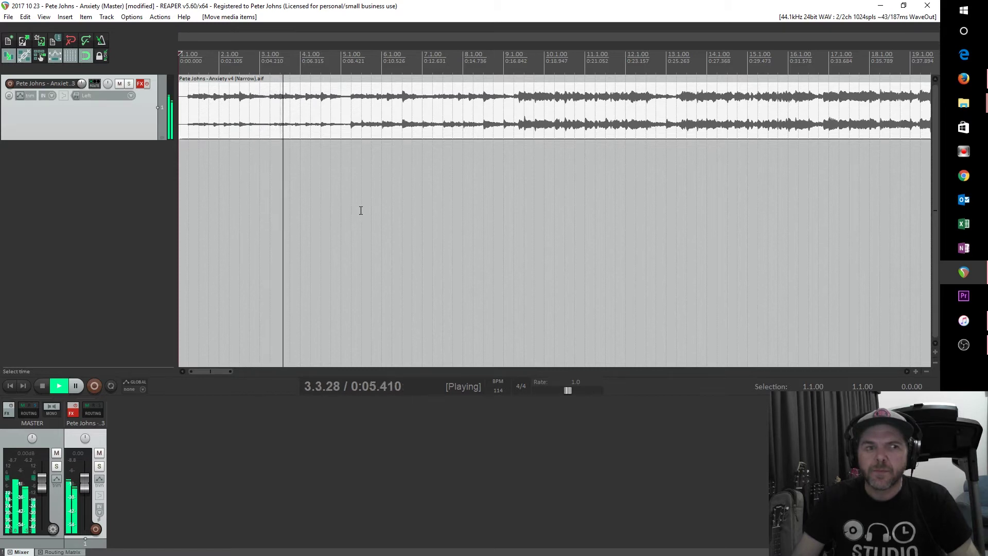
pyautogui.press('space')
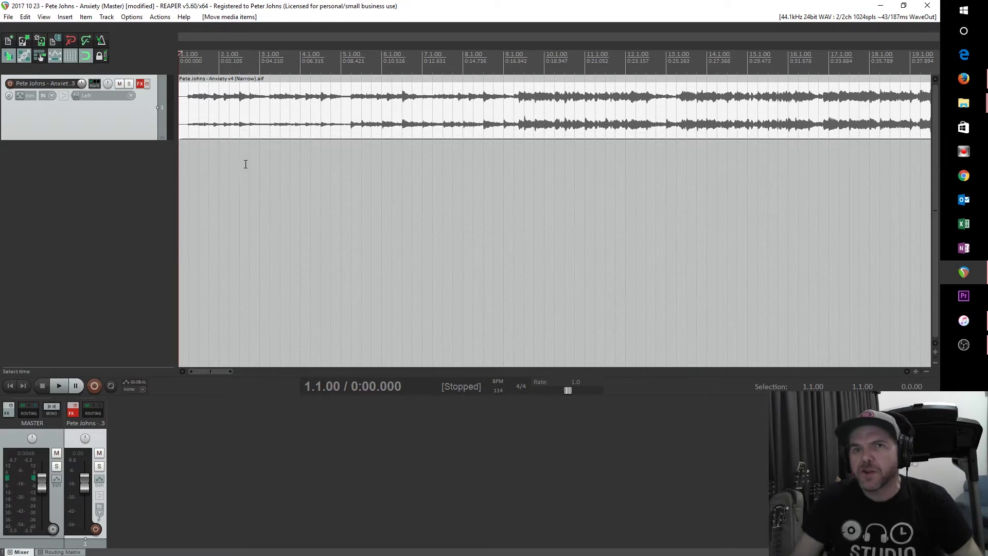
# - Open the track's FX chain and select ReaEQ to show its 44.7 Hz Low Shelf band
pyautogui.click(141, 84)
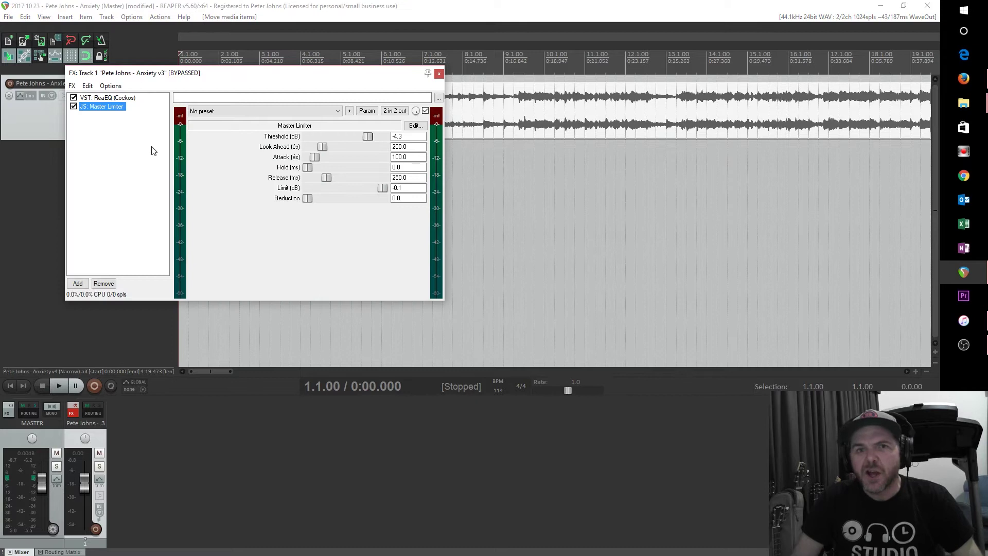
pyautogui.press('Up')
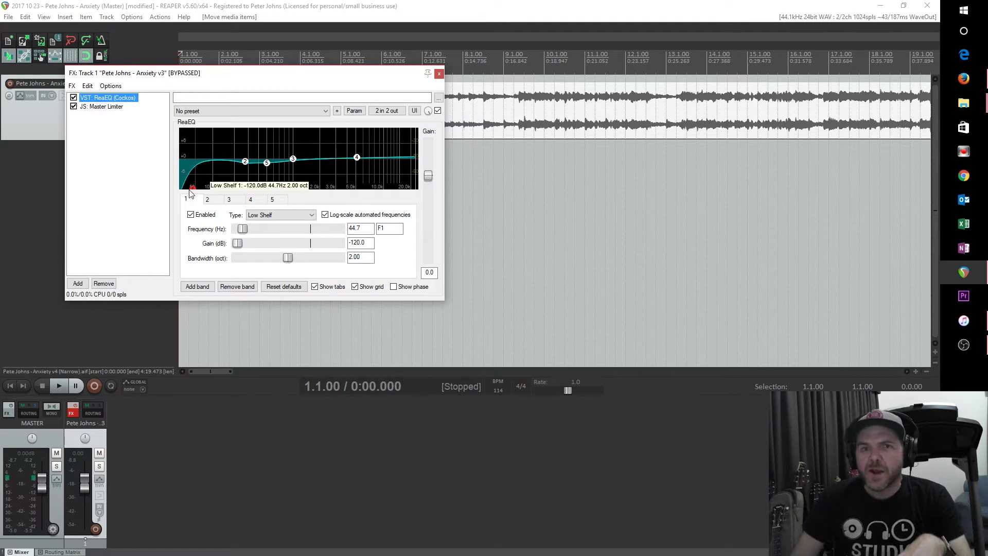
# - Review ReaEQ band 1: 44.7 Hz Low Shelf, -120.0 dB gain, 2.00-octave bandwidth
pyautogui.moveTo(193, 192)
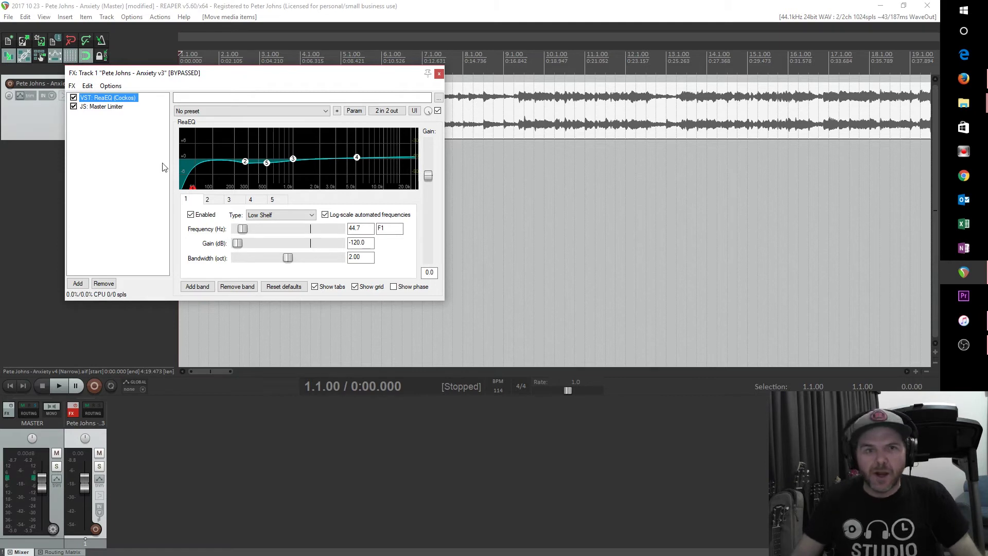
pyautogui.moveTo(267, 165)
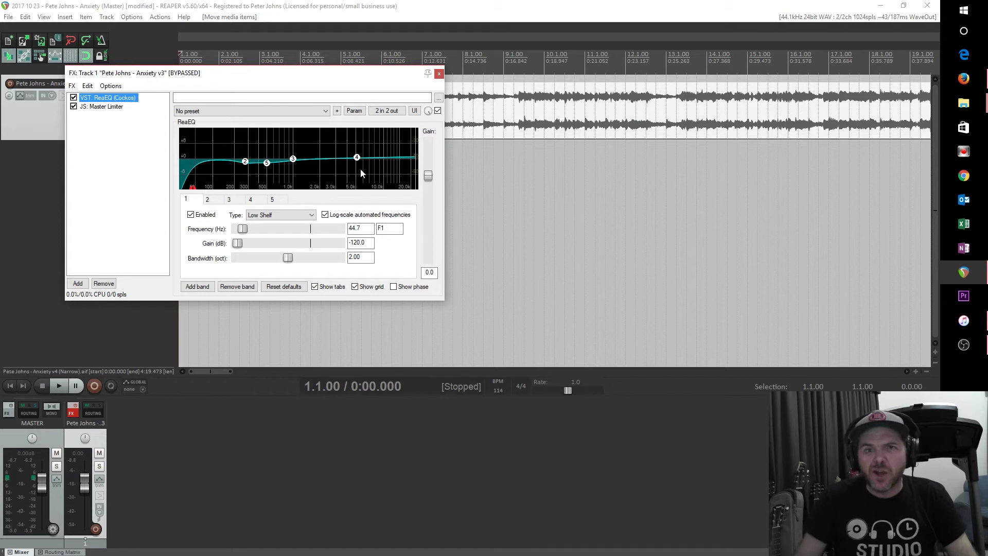
pyautogui.moveTo(359, 161)
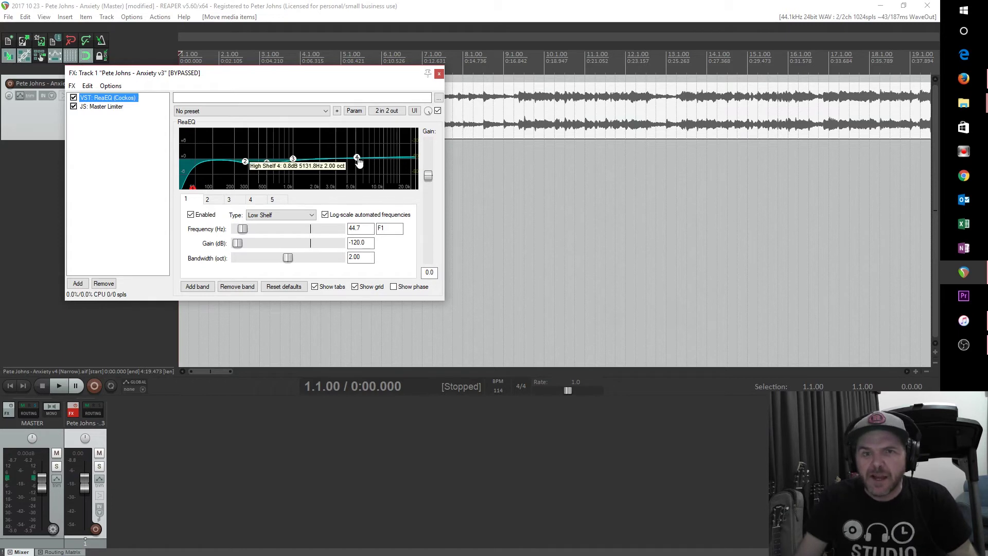
# - Select JS: Master Limiter to view its -4.3 dB threshold, -0.1 dB limit and 250 ms release
pyautogui.click(110, 111)
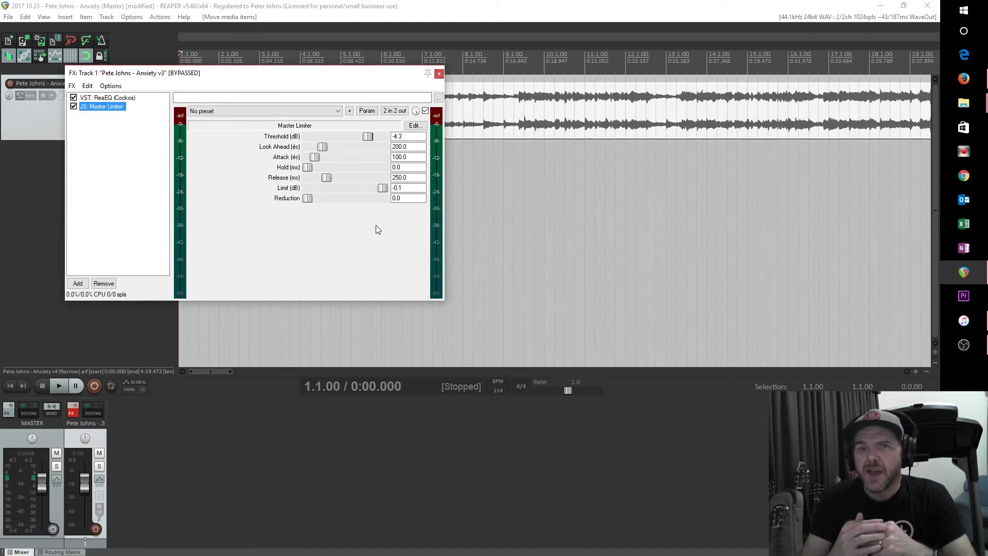
# - Close the FX chain, zoom out to the full song, and set the edit position at 1:49.473
pyautogui.click(439, 74)
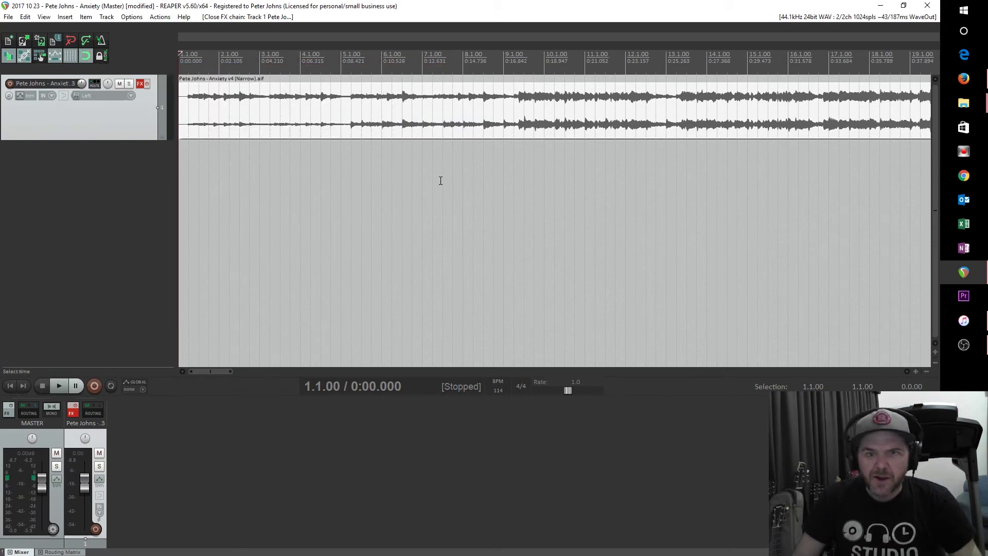
pyautogui.scroll(-8, 439, 177)
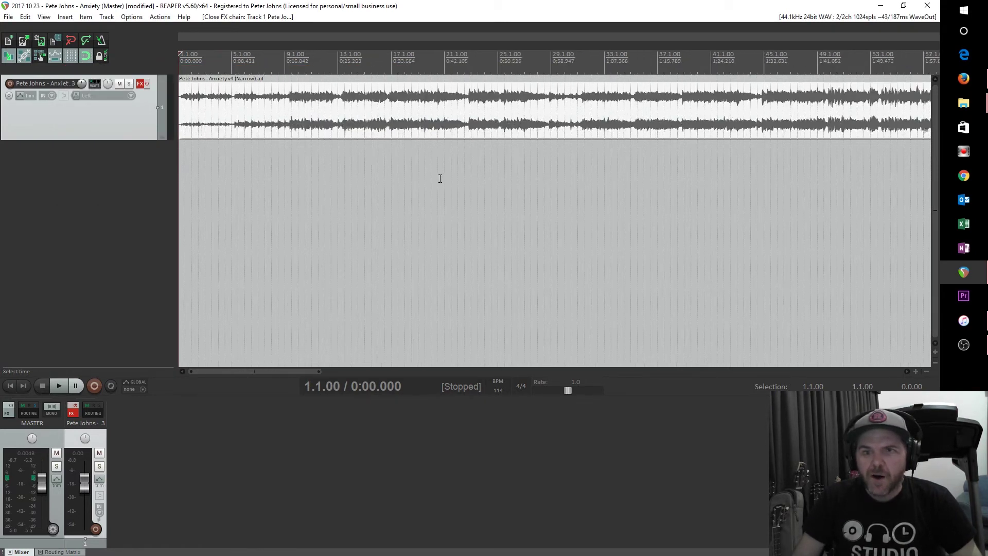
pyautogui.click(358, 54)
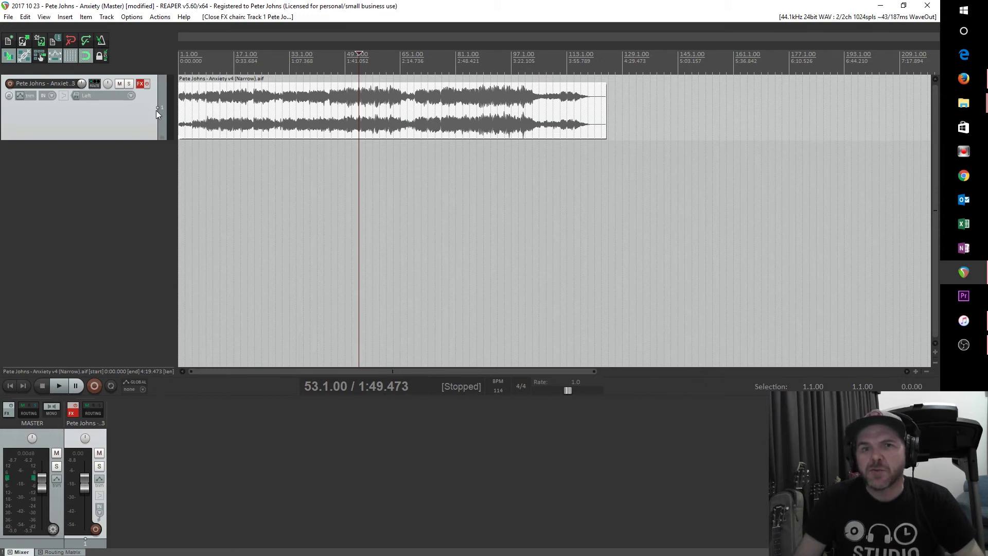
# - Play from 1:49.473 while toggling the track FX bypass, finishing with effects enabled
pyautogui.press('space')
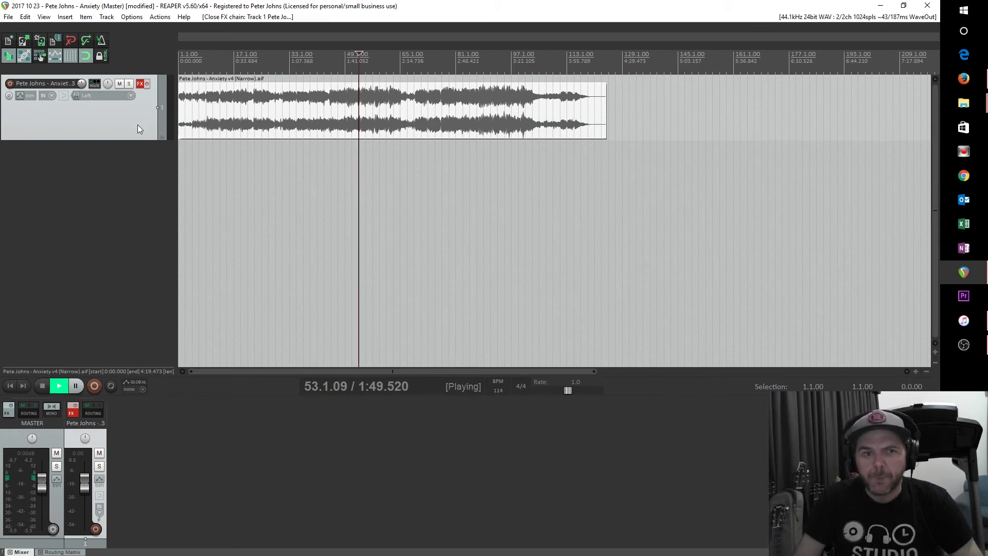
pyautogui.click(148, 83)
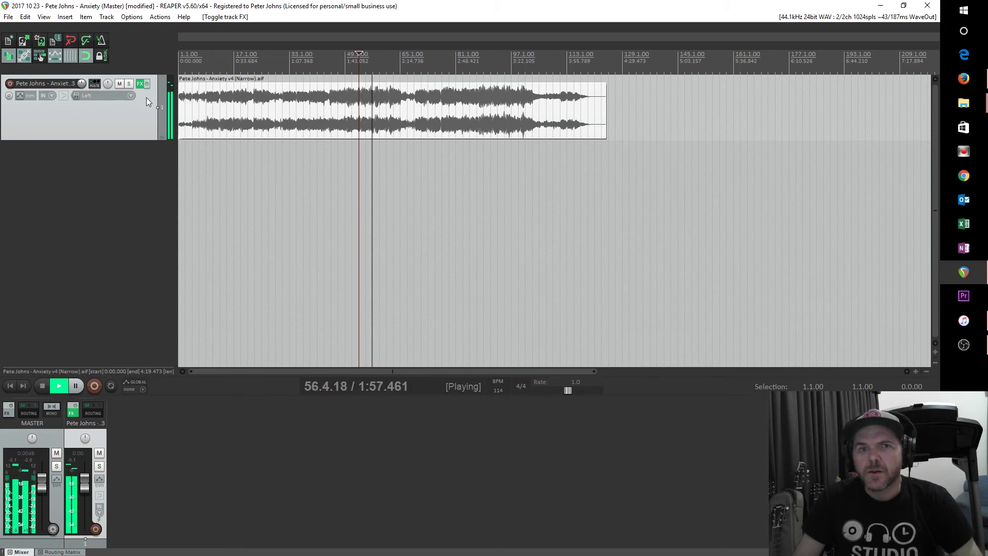
pyautogui.click(147, 82)
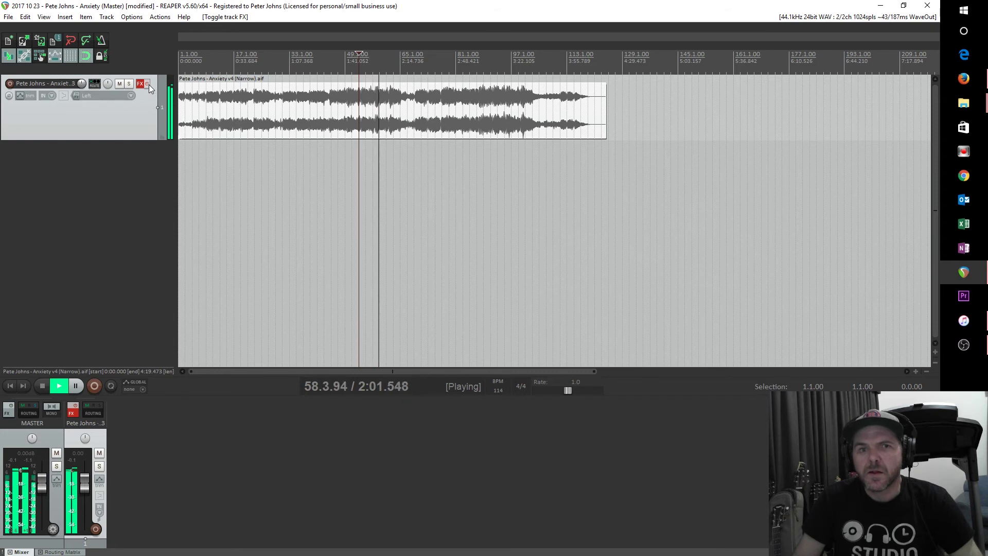
pyautogui.click(149, 85)
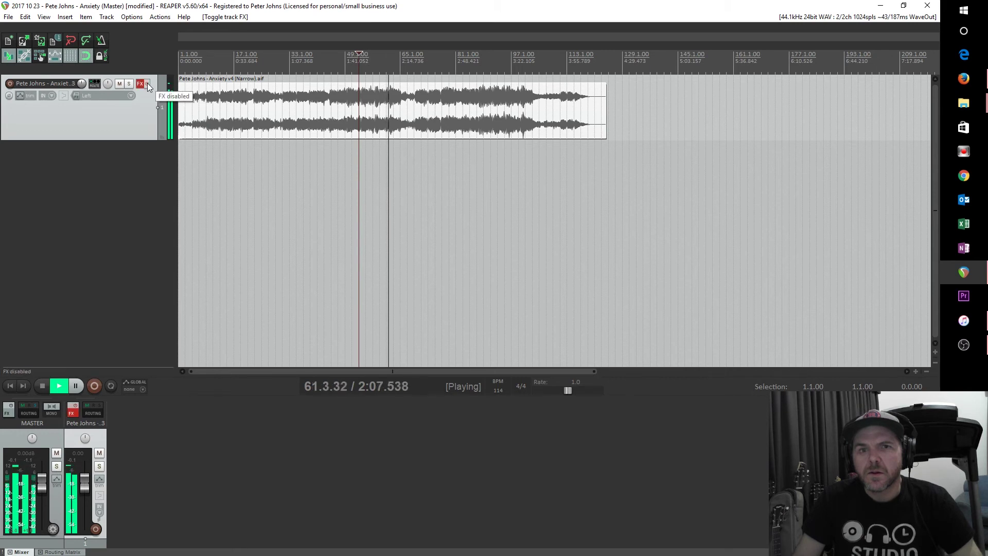
pyautogui.click(147, 84)
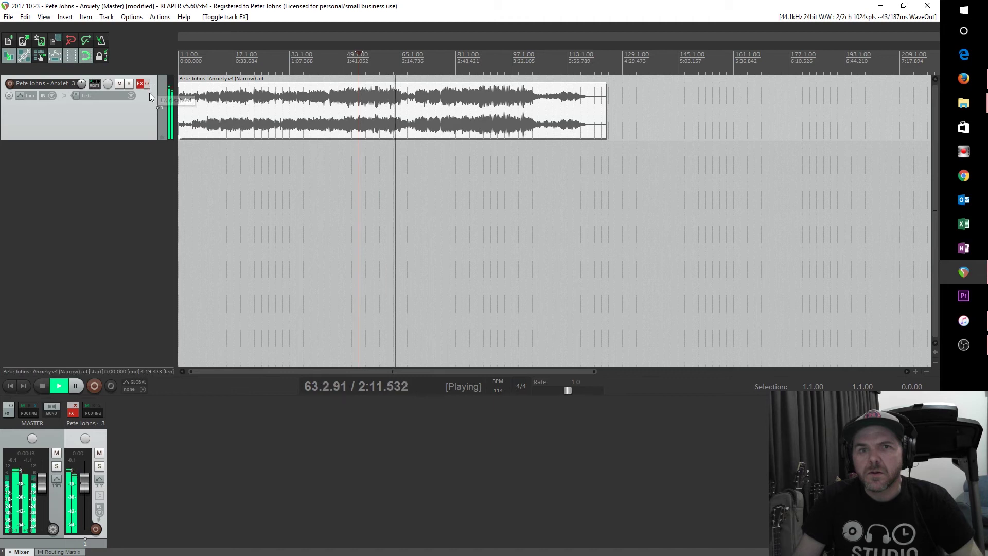
pyautogui.click(148, 85)
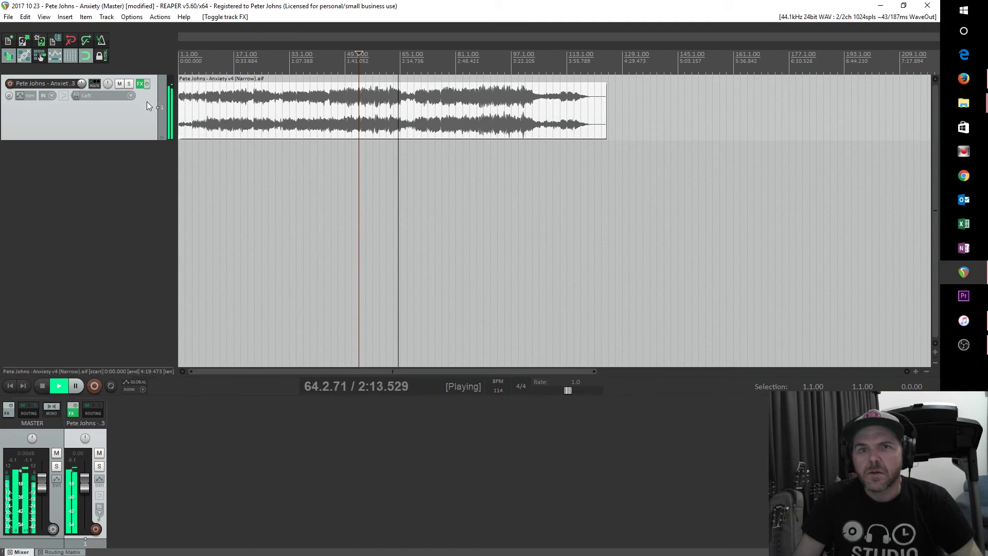
pyautogui.press('space')
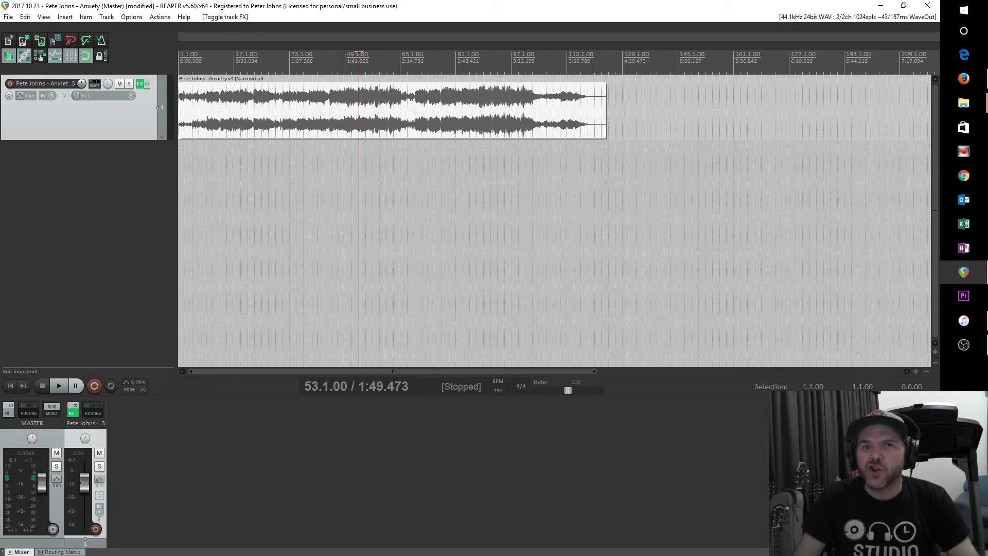
# - Make a time selection from bar 1 to bar 123 and open the File menu
pyautogui.moveTo(595, 71); pyautogui.dragTo(180, 92)
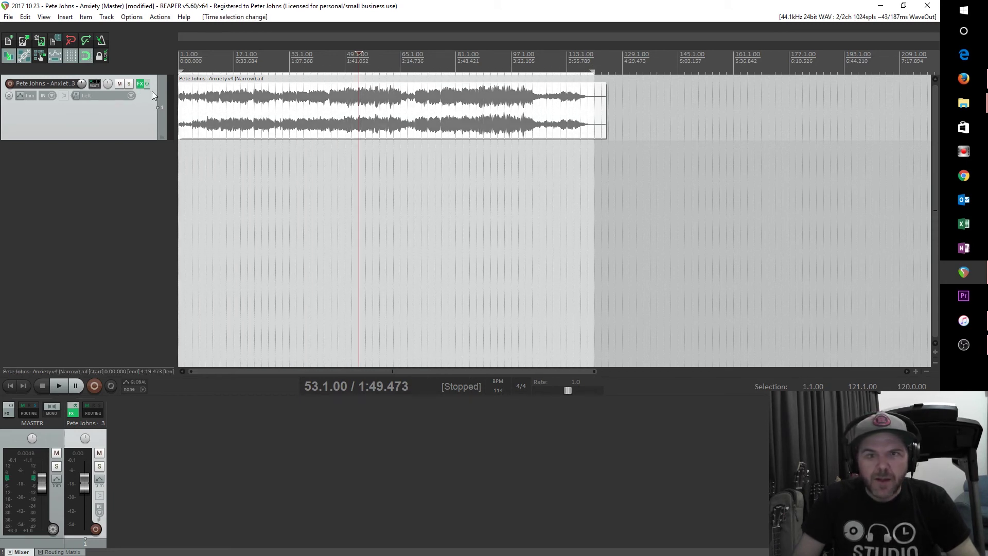
pyautogui.moveTo(596, 72); pyautogui.dragTo(598, 72)
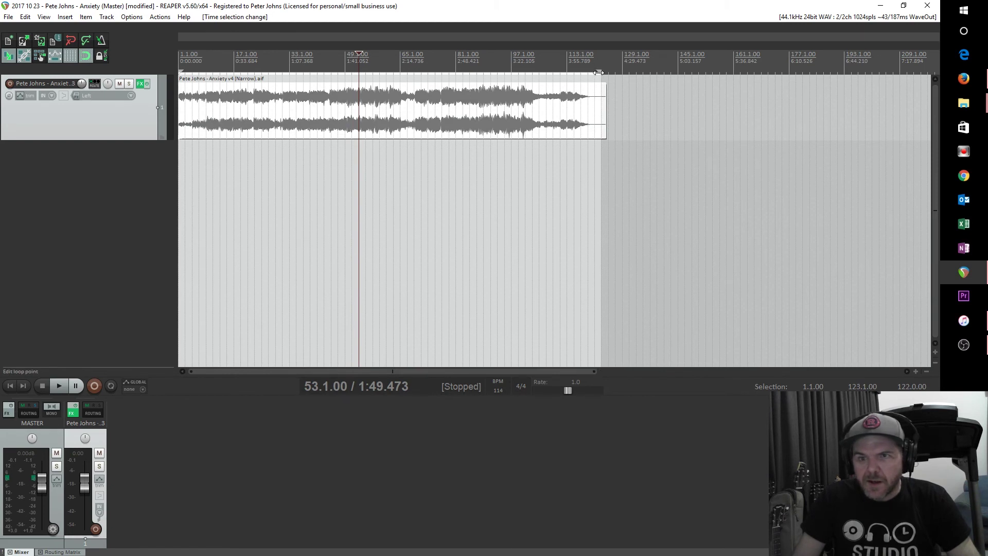
pyautogui.click(8, 17)
# - Render the song as a 24-bit WAV, Anxiety (Master).wav, then view it in File Explorer
pyautogui.click(78, 172)
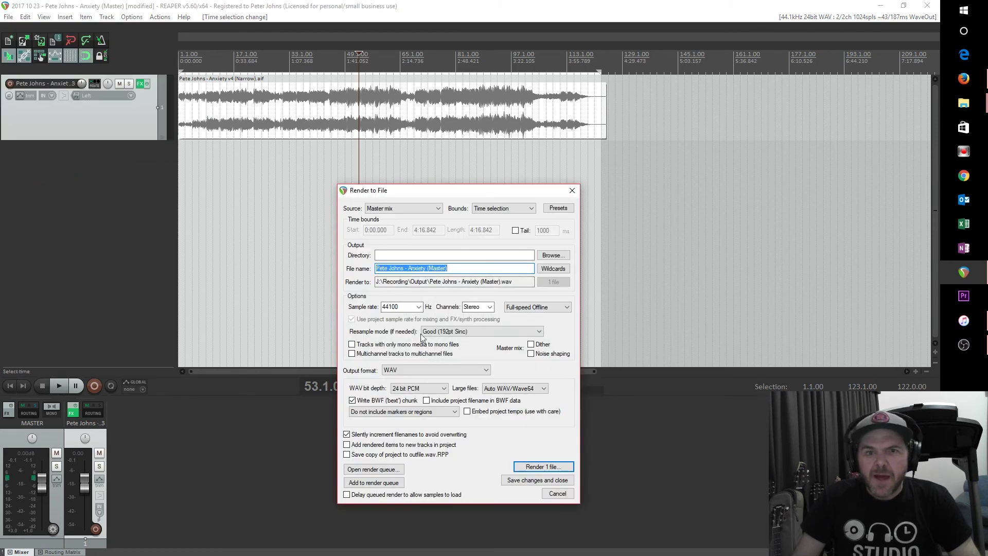
pyautogui.click(463, 268)
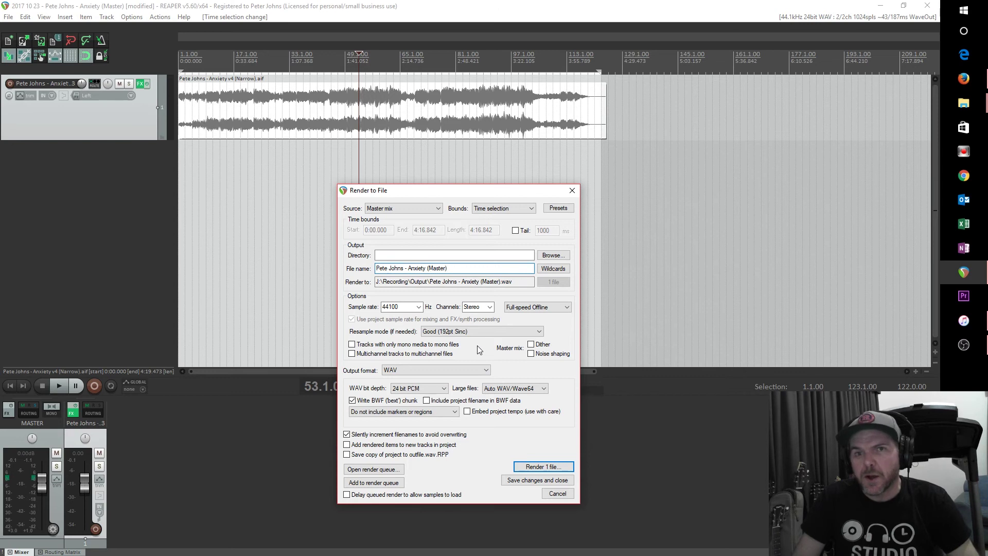
pyautogui.click(550, 467)
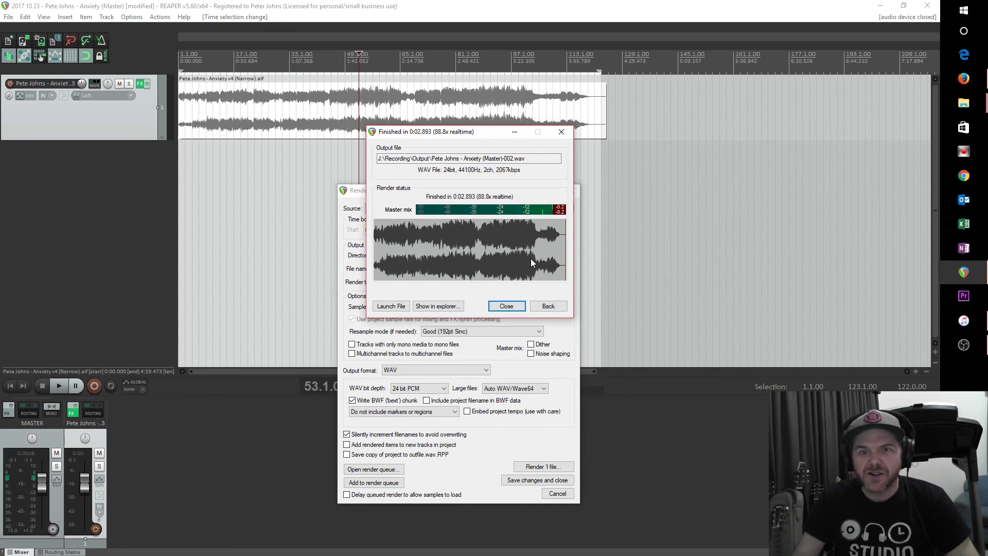
pyautogui.click(506, 306)
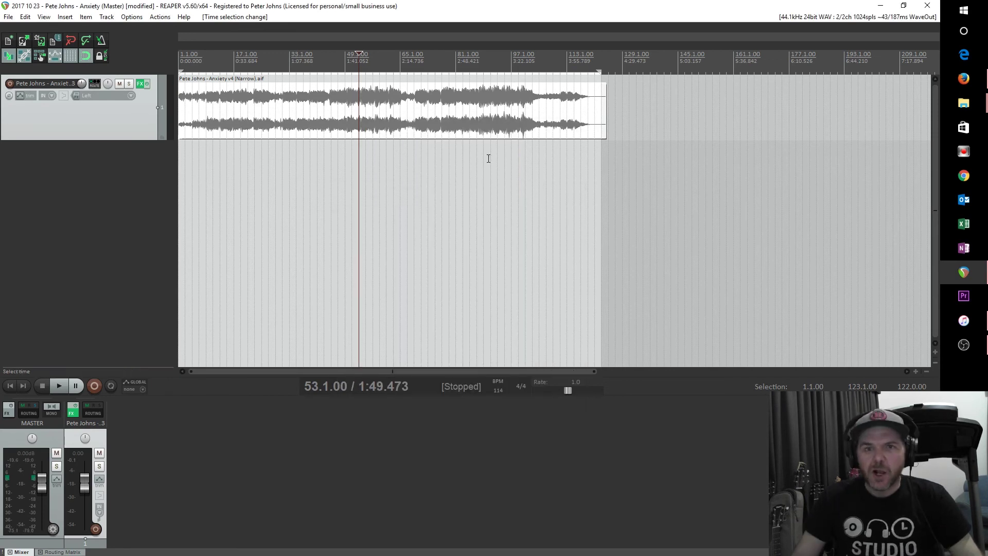
pyautogui.click(963, 102)
# - In the song's Explorer folder, select the 65.4 MB Anxiety (Master).wav beside the original AIF
pyautogui.click(863, 67)
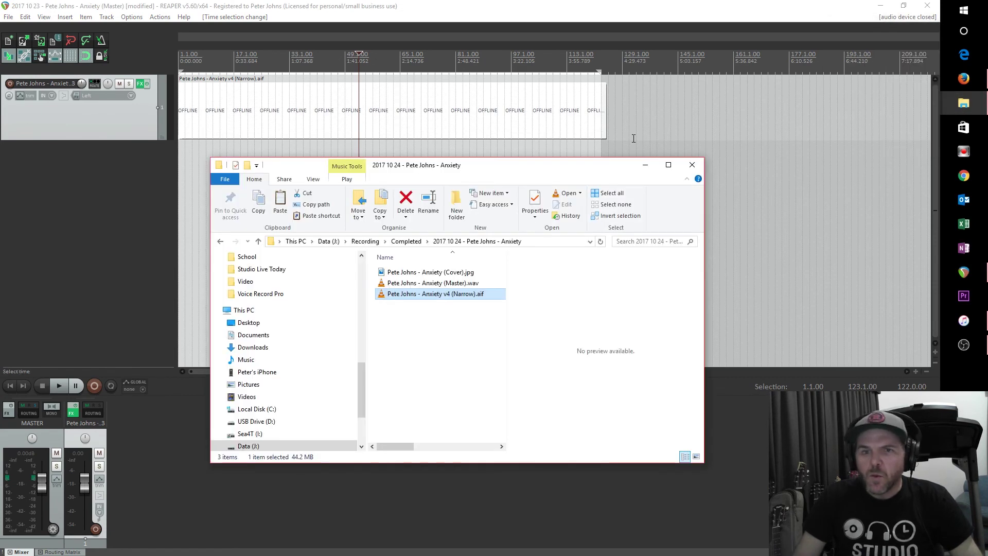
pyautogui.click(428, 284)
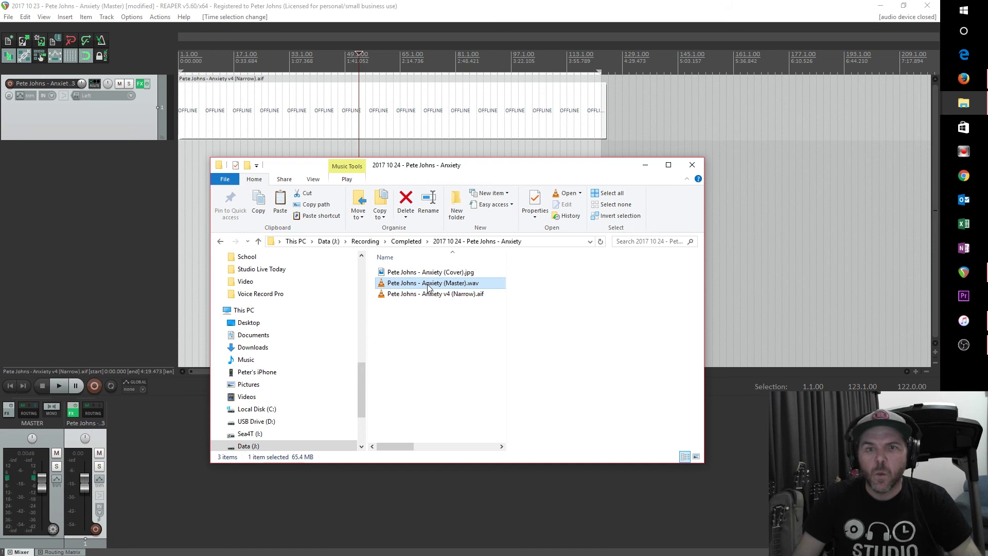